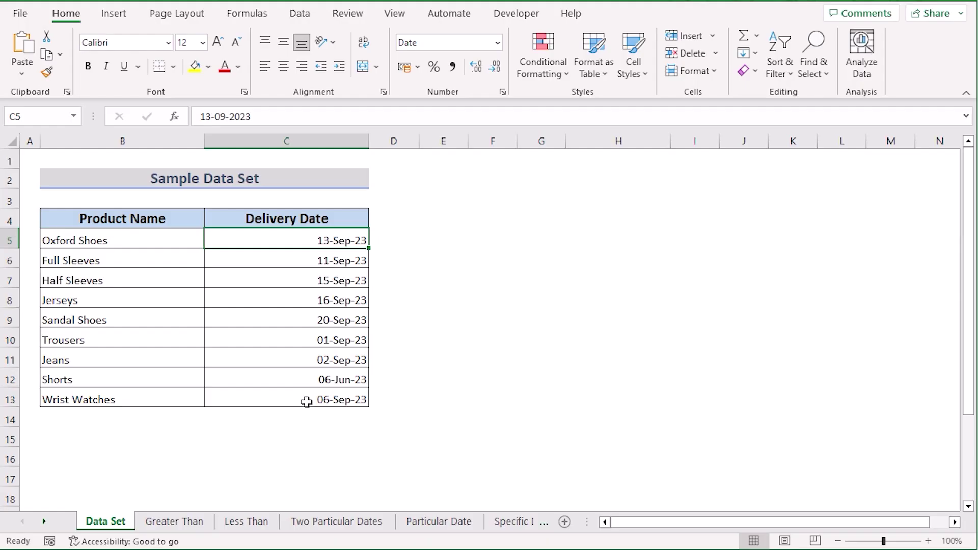
Select the nine delivery dates on Data Set and look at the Conditional Formatting menu
{"action": "left_click_drag", "start_coordinate": [286, 241], "coordinate": [306, 400]}
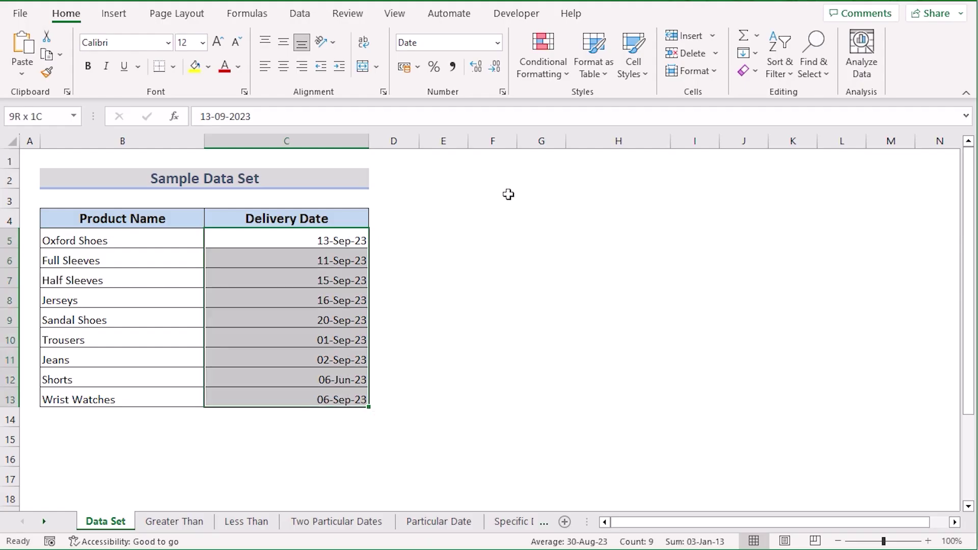
{"action": "left_click", "coordinate": [543, 61]}
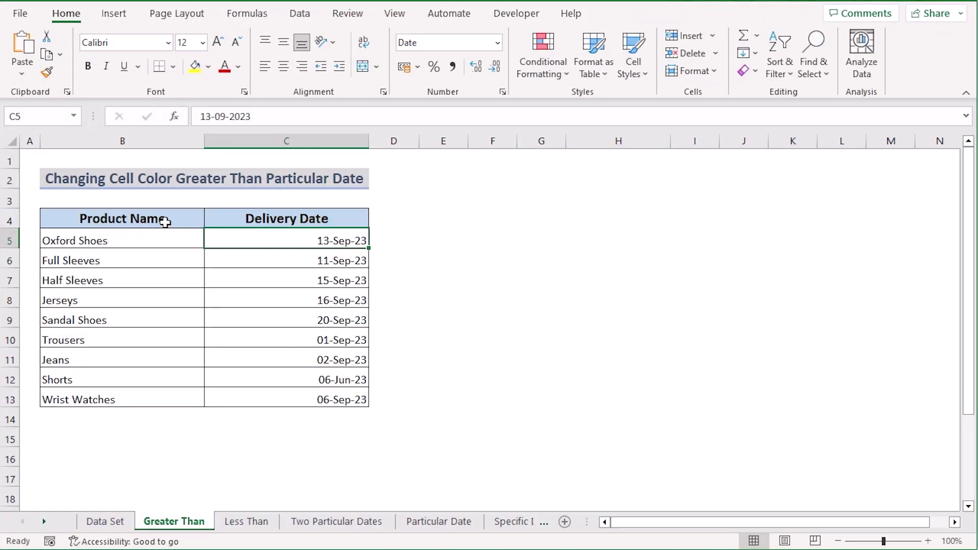
Select the Delivery Date range C5:C13 on the Greater Than sheet
{"action": "left_click", "coordinate": [164, 222]}
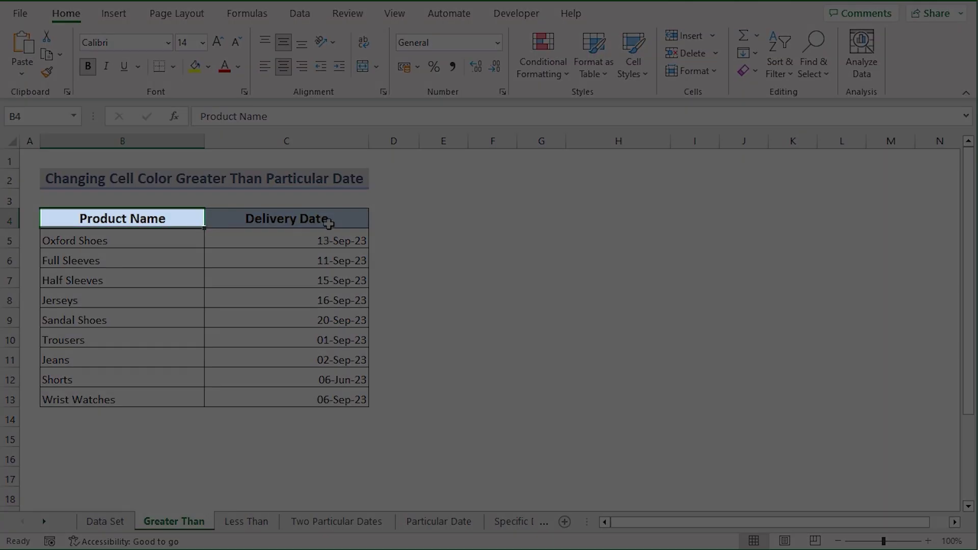
{"action": "left_click", "coordinate": [329, 221]}
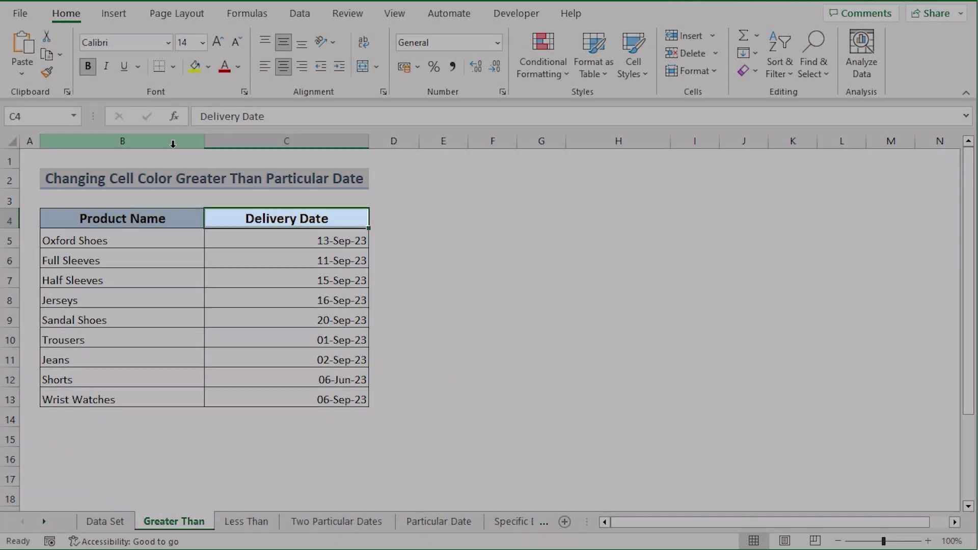
{"action": "left_click", "coordinate": [286, 141]}
{"action": "left_click_drag", "start_coordinate": [286, 149], "coordinate": [253, 144]}
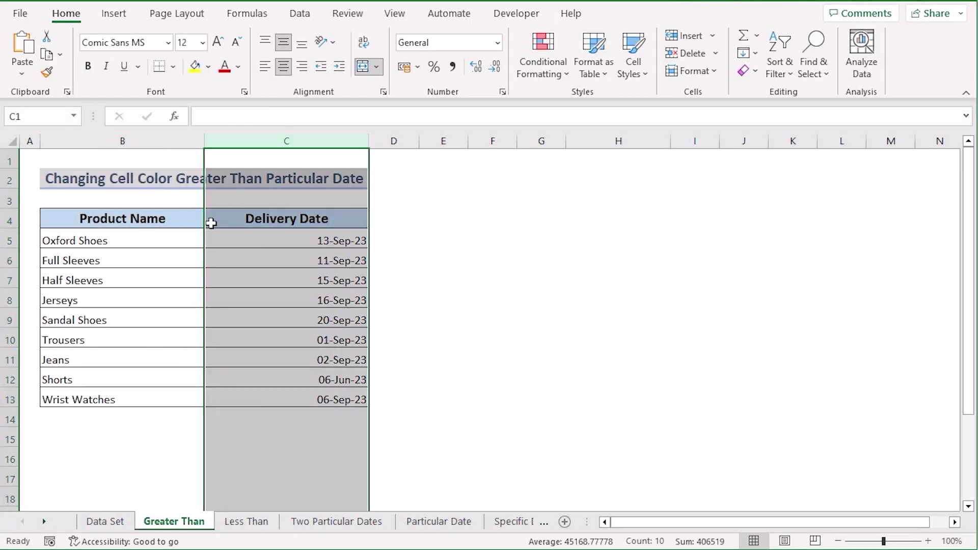
{"action": "left_click", "coordinate": [228, 245]}
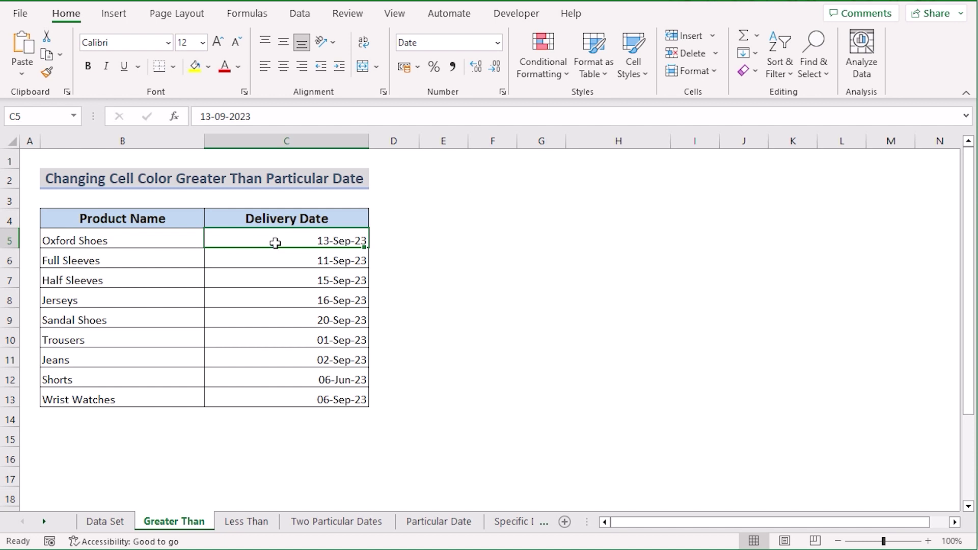
{"action": "left_click", "coordinate": [272, 400], "text": "shift"}
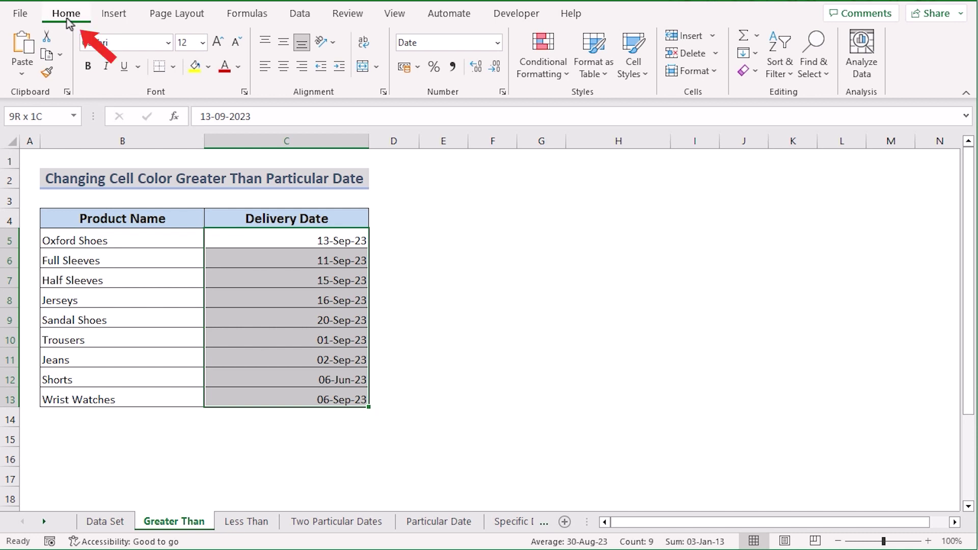
Highlight dates greater than 11-9-23 with Light Red Fill and Dark Red Text
{"action": "left_click", "coordinate": [570, 75]}
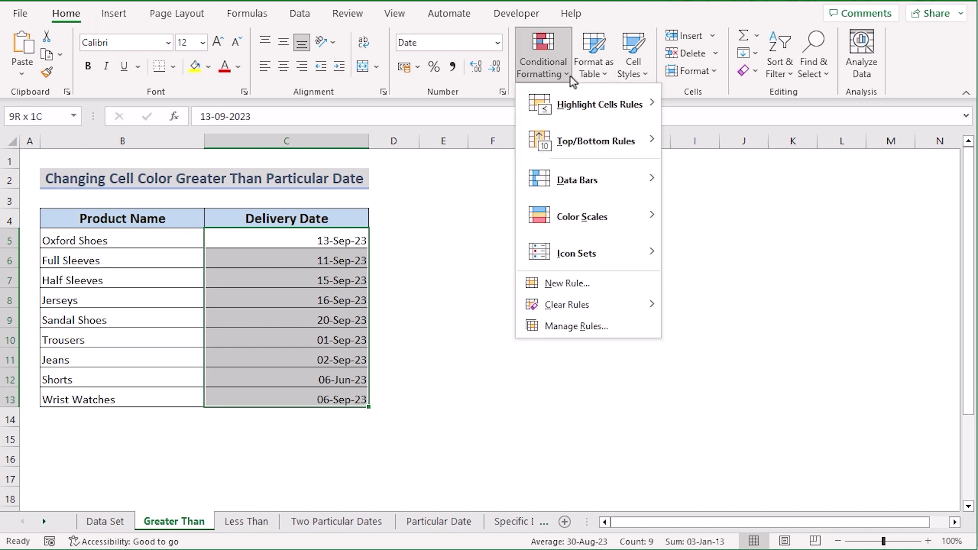
{"action": "mouse_move", "coordinate": [589, 105]}
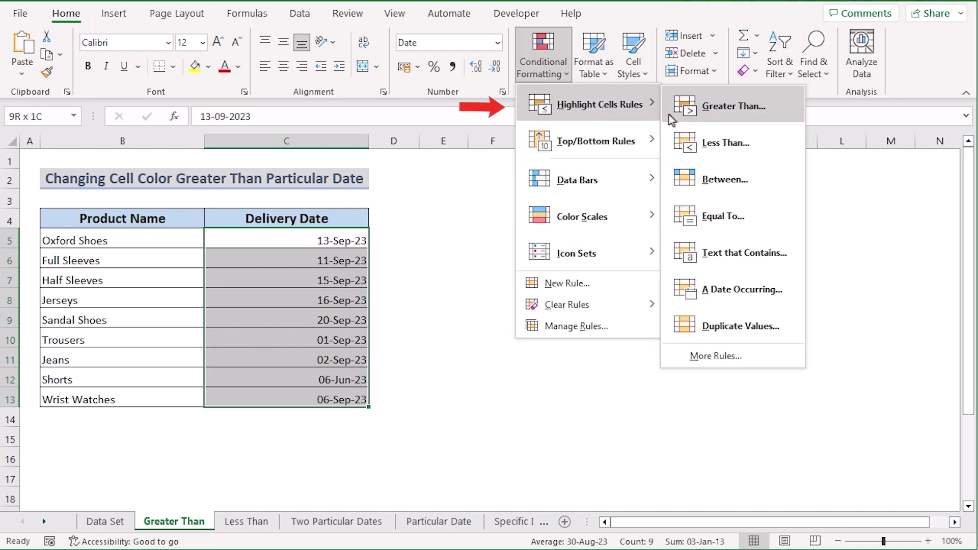
{"action": "left_click", "coordinate": [768, 113]}
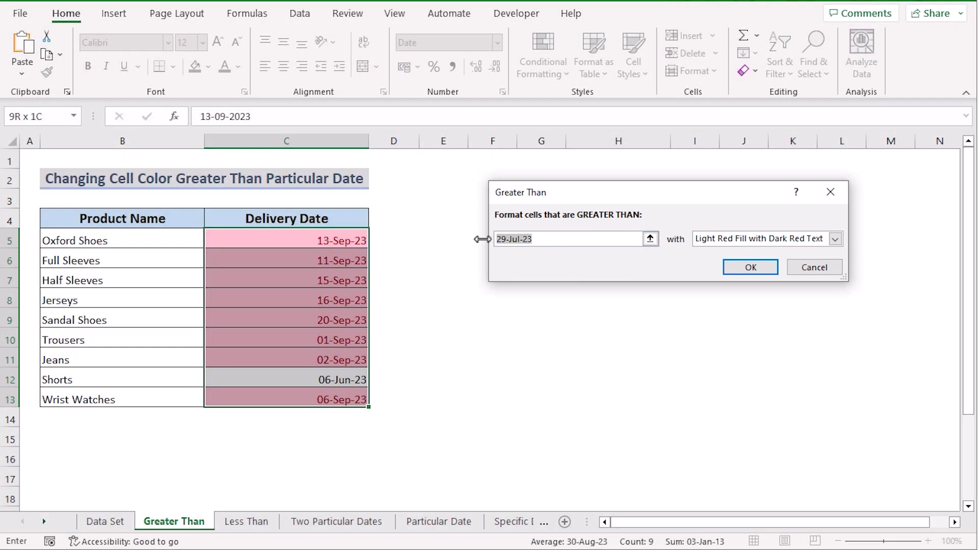
{"action": "key", "text": "Delete"}
{"action": "type", "text": "11-0"}
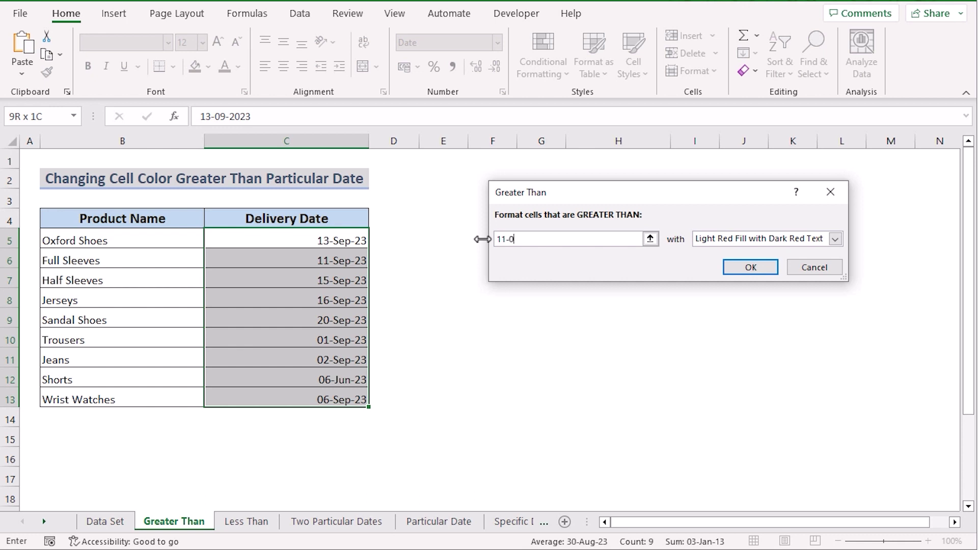
{"action": "type", "text": "9-23"}
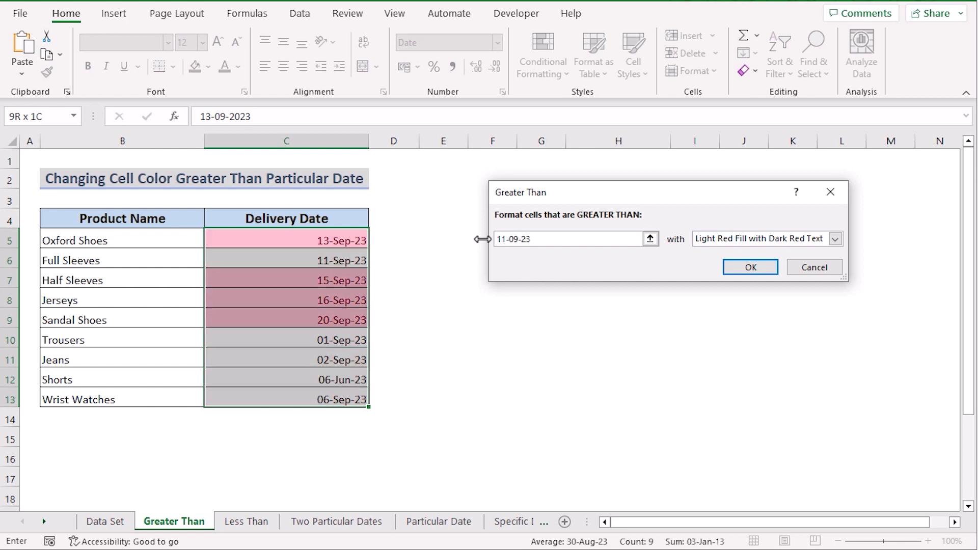
{"action": "left_click", "coordinate": [736, 272]}
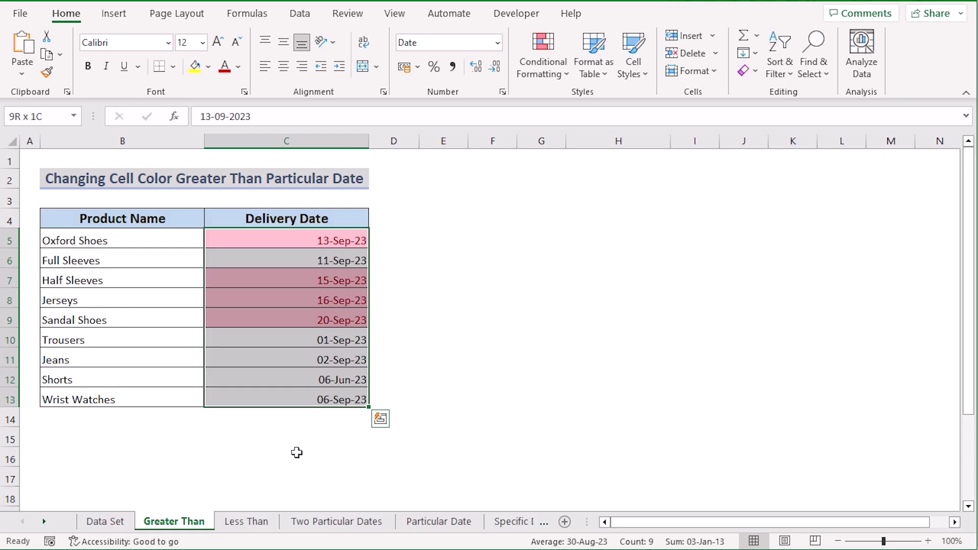
Switch to the Less Than sheet and select its delivery dates C5:C13 for a highlight rule
{"action": "left_click", "coordinate": [296, 453]}
{"action": "left_click", "coordinate": [243, 528]}
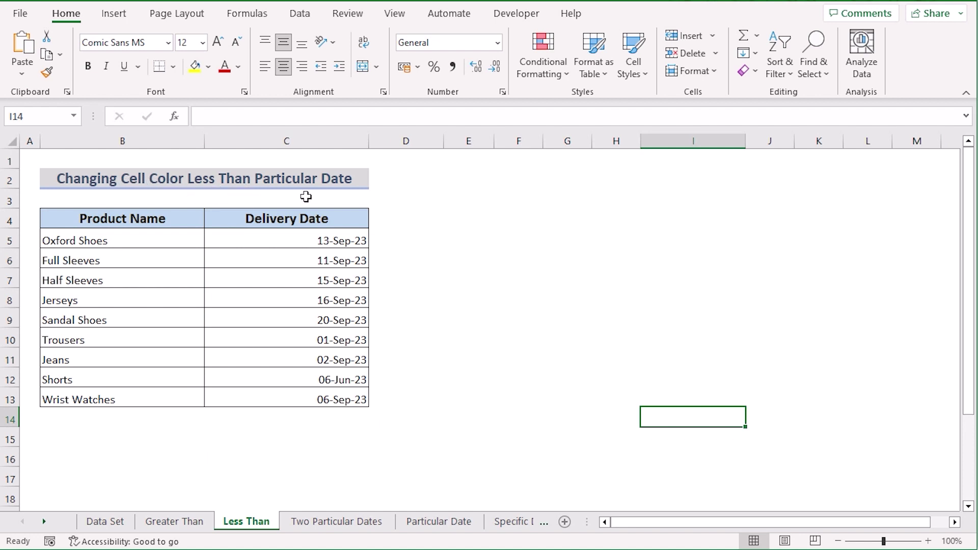
{"action": "left_click", "coordinate": [320, 241]}
{"action": "left_click", "coordinate": [315, 397], "text": "shift"}
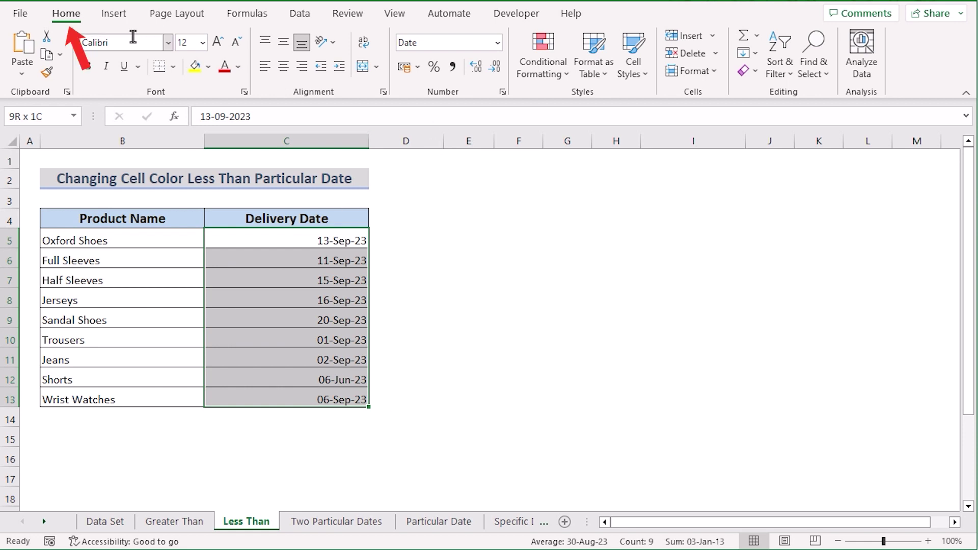
{"action": "left_click", "coordinate": [564, 74]}
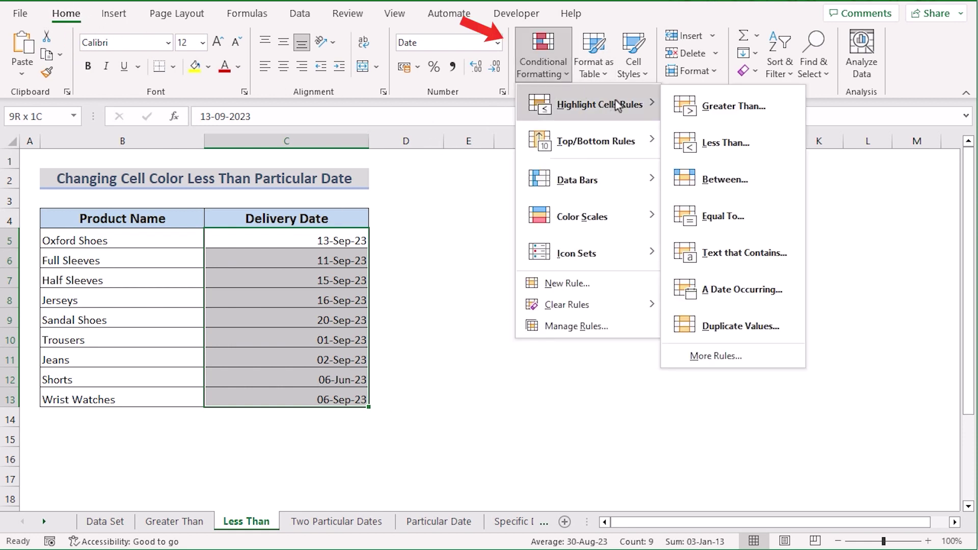
{"action": "mouse_move", "coordinate": [589, 104]}
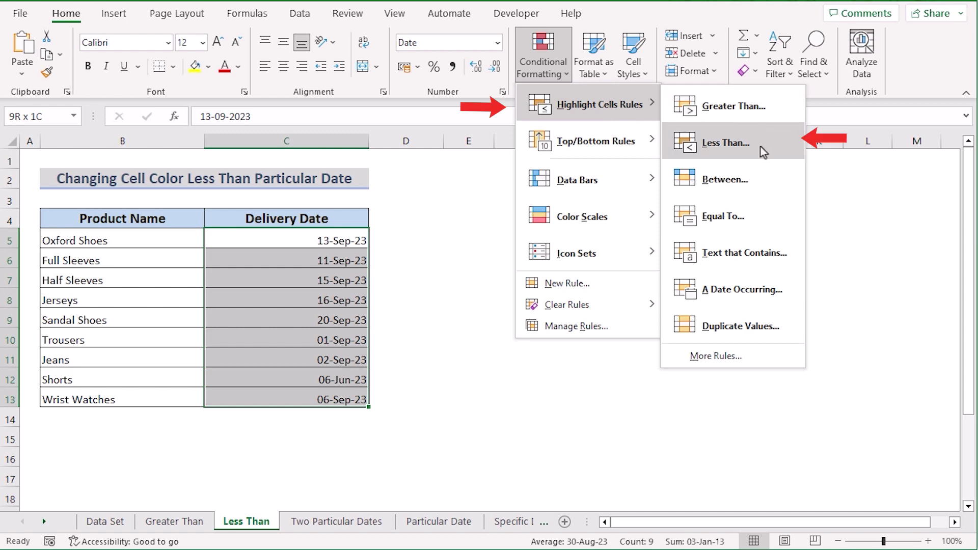
Highlight dates less than 11-09-2023 in light red with dark red text and view the result
{"action": "left_click", "coordinate": [719, 148]}
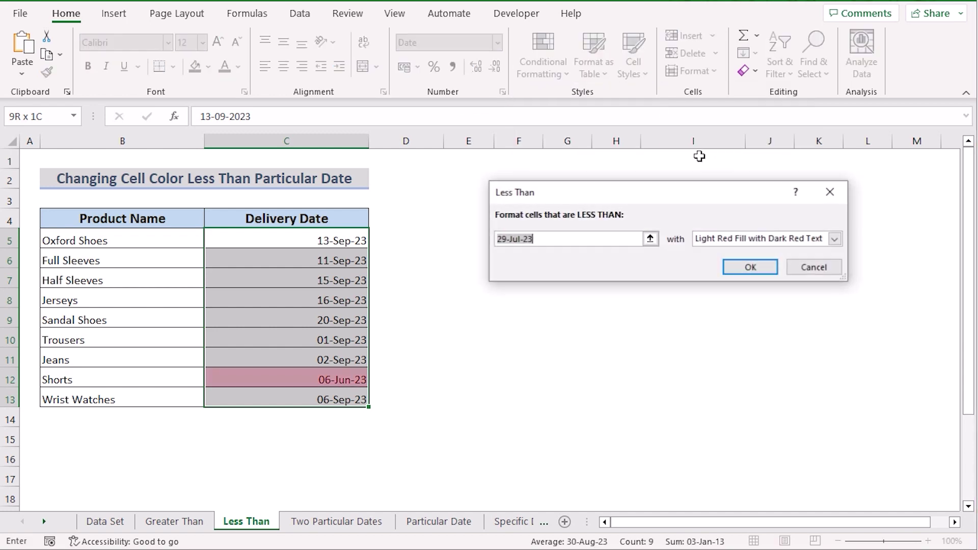
{"action": "type", "text": "11-0"}
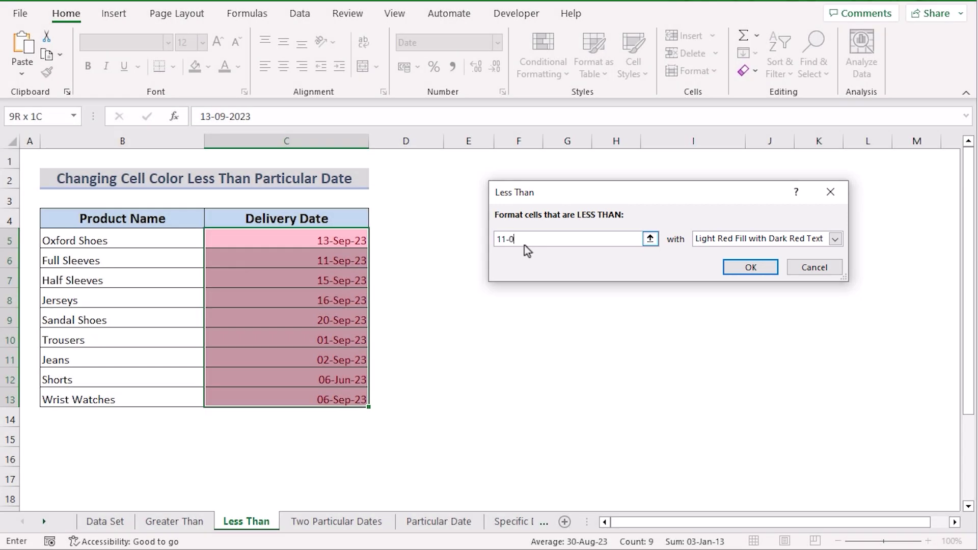
{"action": "type", "text": "3"}
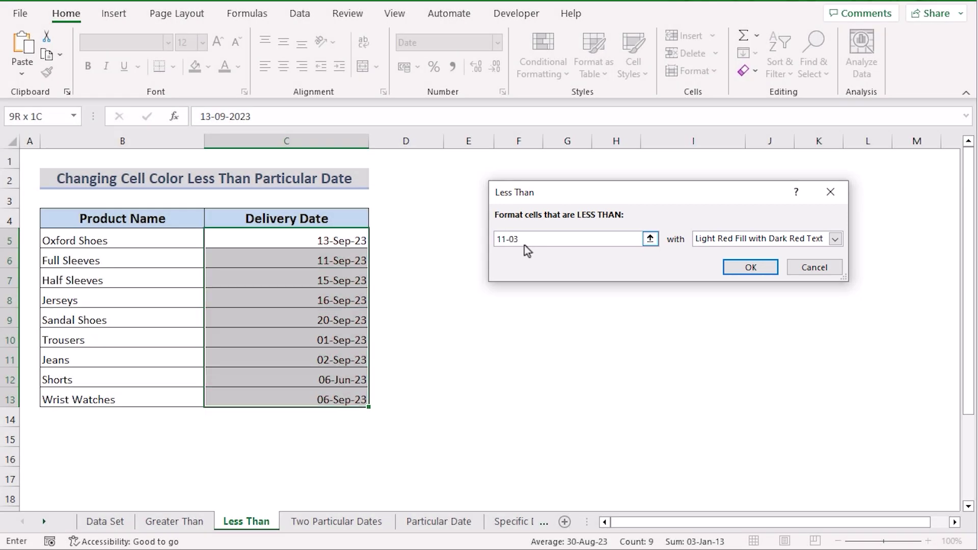
{"action": "key", "text": "BackSpace"}
{"action": "type", "text": "9"}
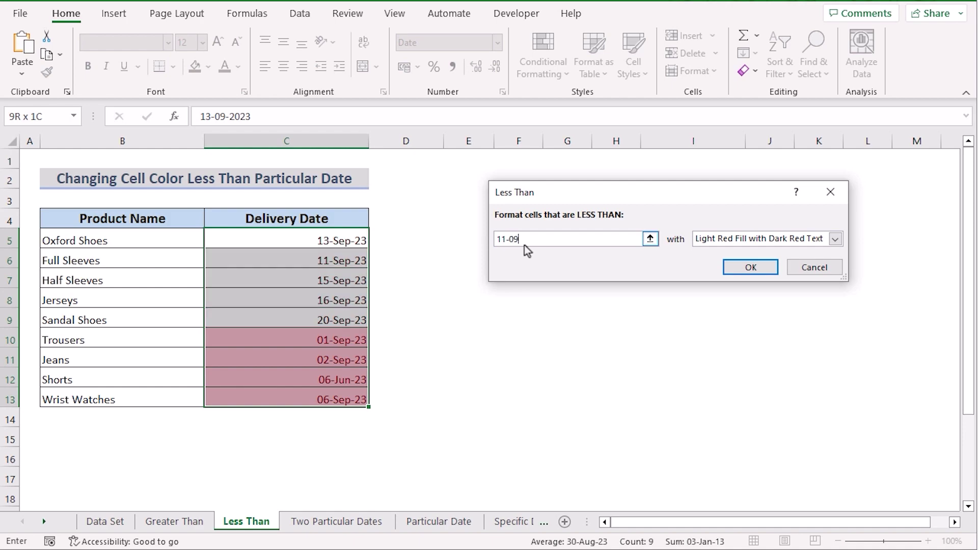
{"action": "type", "text": "-2023"}
{"action": "key", "text": "Return"}
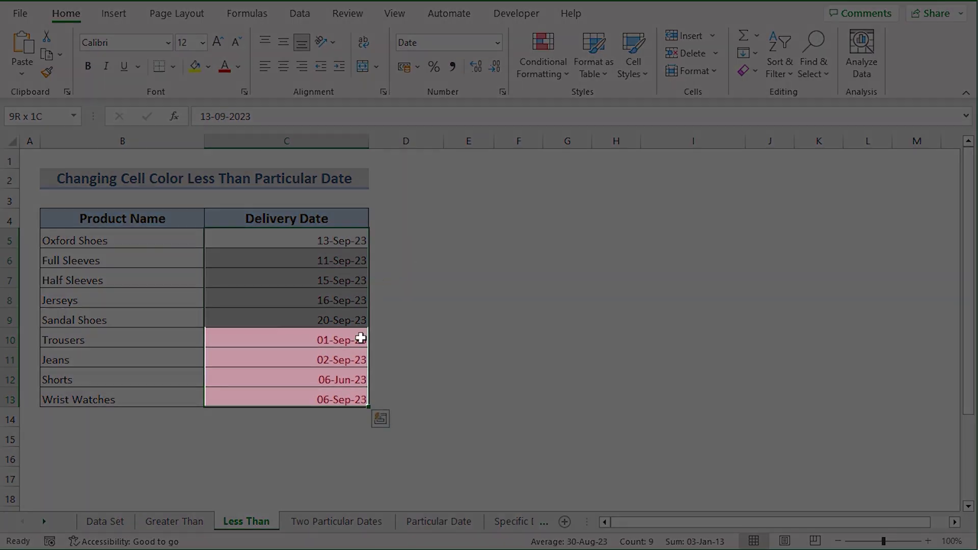
{"action": "left_click", "coordinate": [431, 358]}
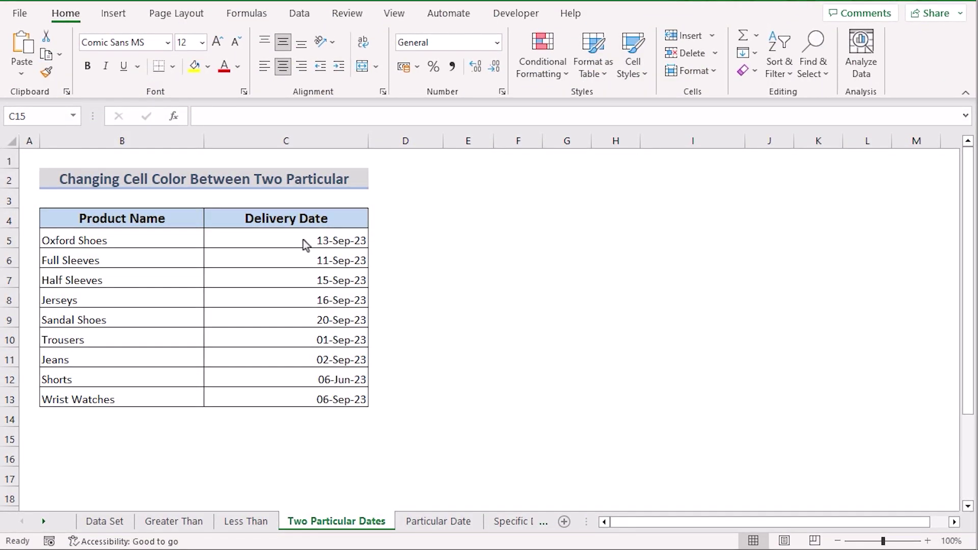
Select delivery dates C5:C13 on Two Particular Dates for a highlight rule
{"action": "left_click", "coordinate": [300, 240]}
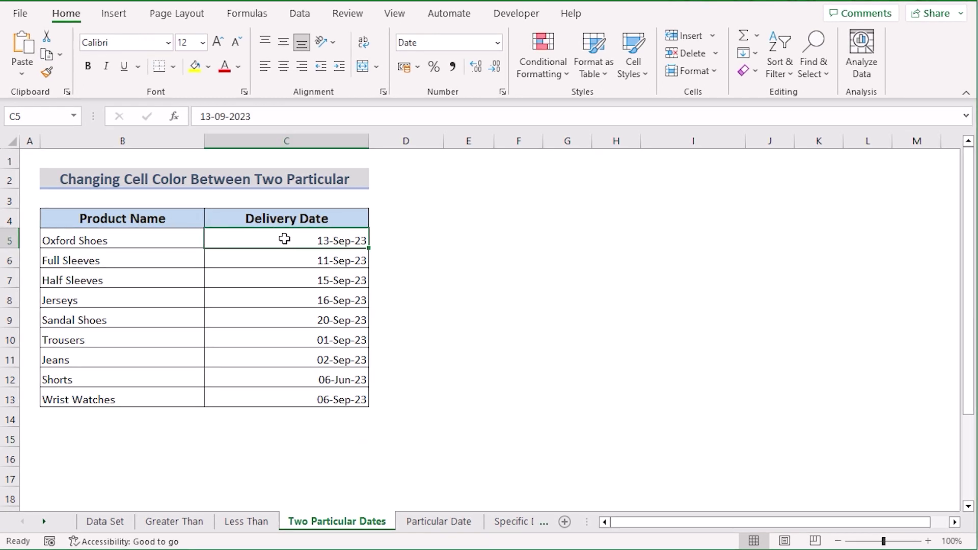
{"action": "left_click", "coordinate": [274, 396], "text": "shift"}
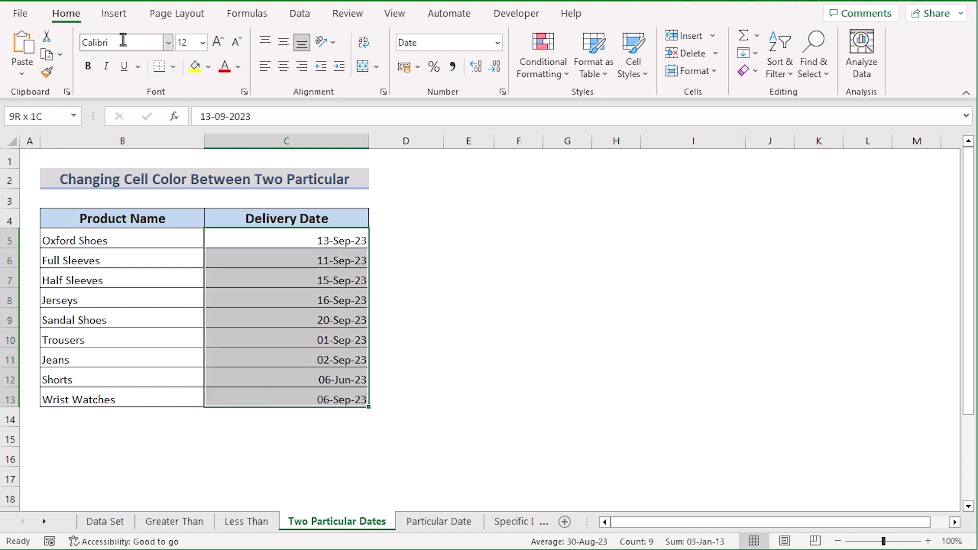
{"action": "left_click", "coordinate": [569, 71]}
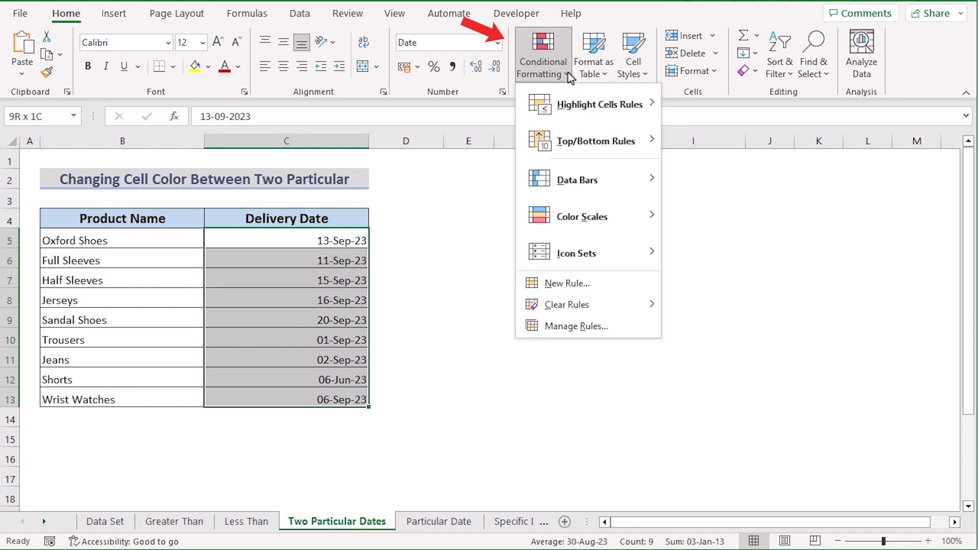
{"action": "mouse_move", "coordinate": [599, 104]}
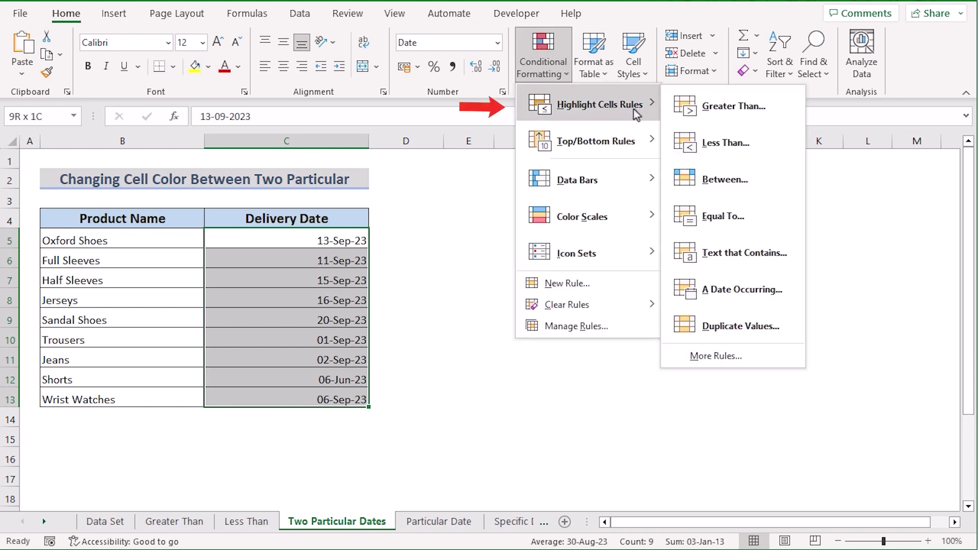
Highlight dates between 11-09-23 and 20-09-23 in light red fill with dark red text
{"action": "left_click", "coordinate": [745, 184]}
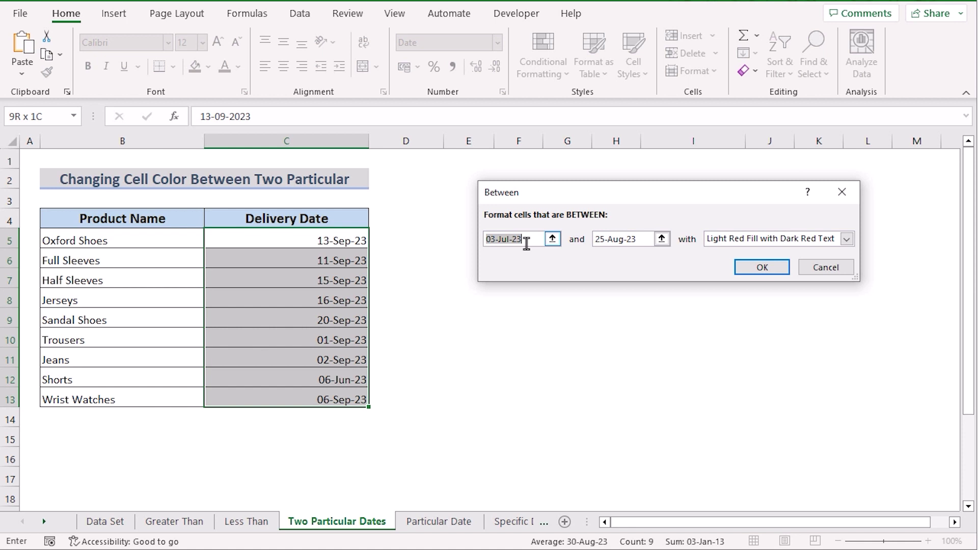
{"action": "key", "text": "BackSpace"}
{"action": "type", "text": "11-"}
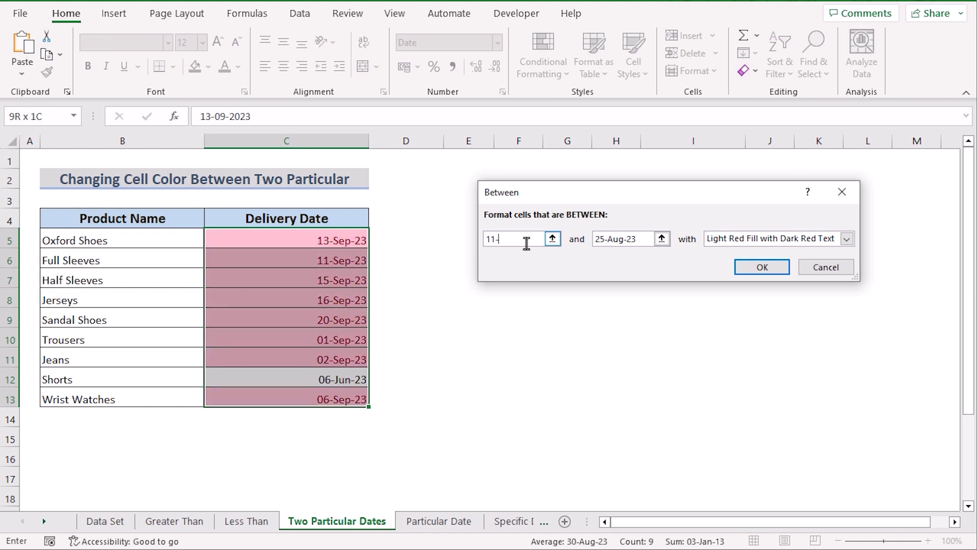
{"action": "type", "text": "09"}
{"action": "type", "text": "-23"}
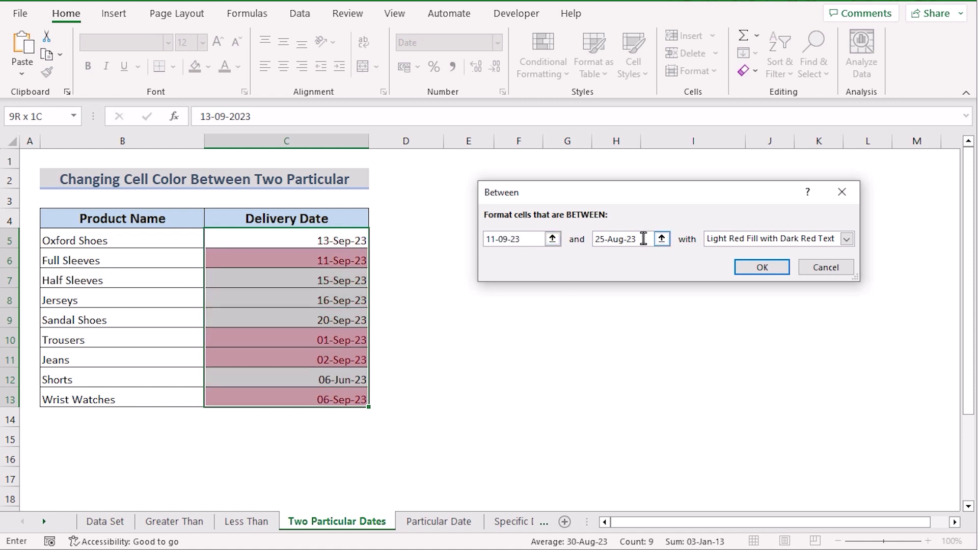
{"action": "left_click_drag", "start_coordinate": [644, 238], "coordinate": [582, 243]}
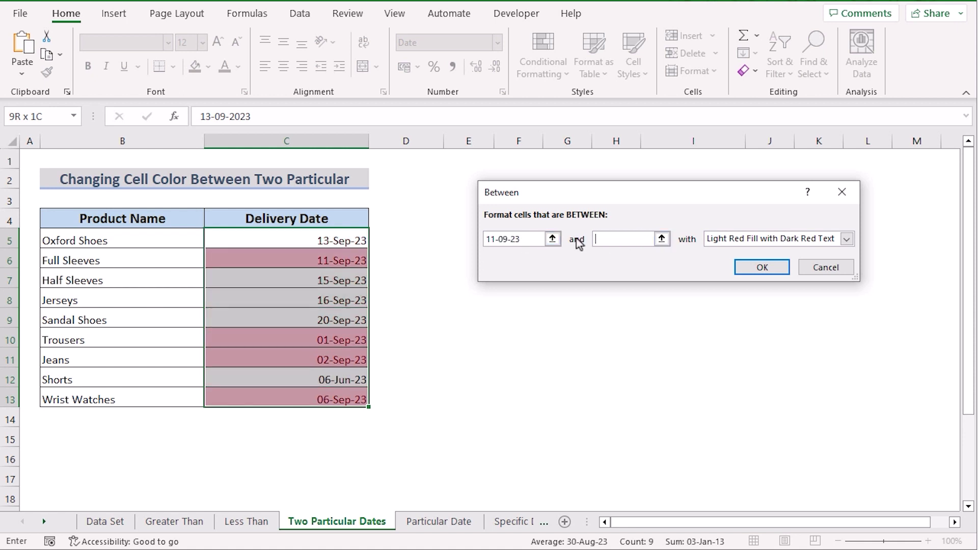
{"action": "type", "text": "20-09"}
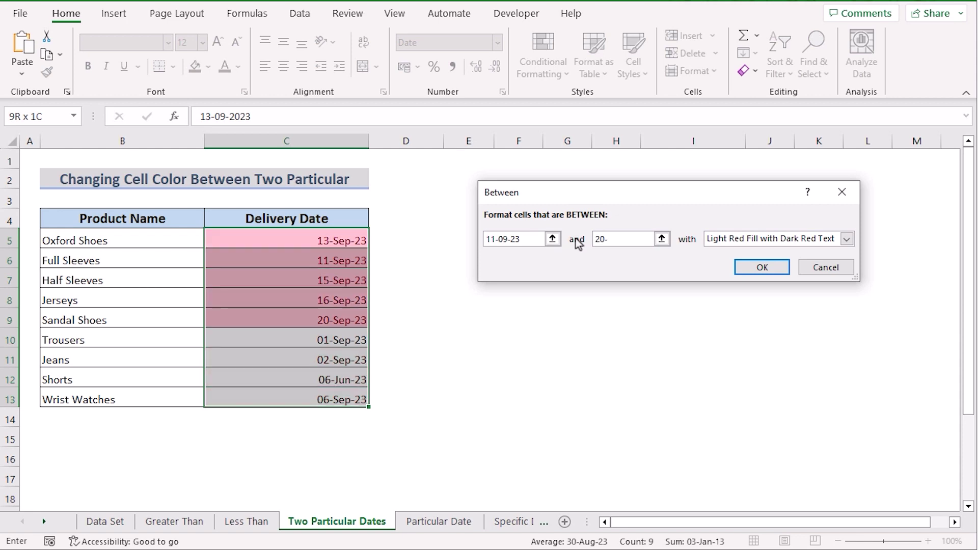
{"action": "type", "text": "-23"}
{"action": "left_click", "coordinate": [762, 267]}
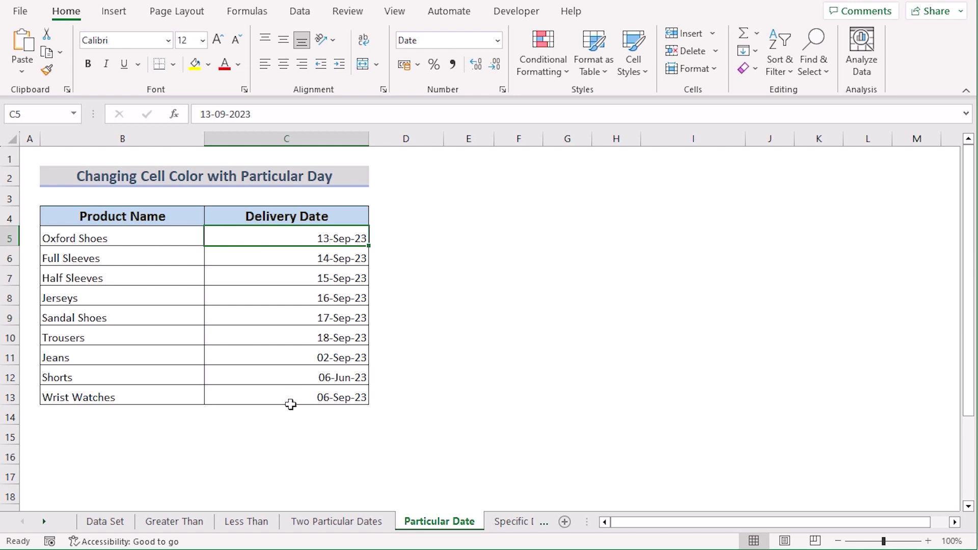
Select C5:C13 on Particular Date and start a New Rule for them
{"action": "left_click", "coordinate": [285, 401], "text": "shift"}
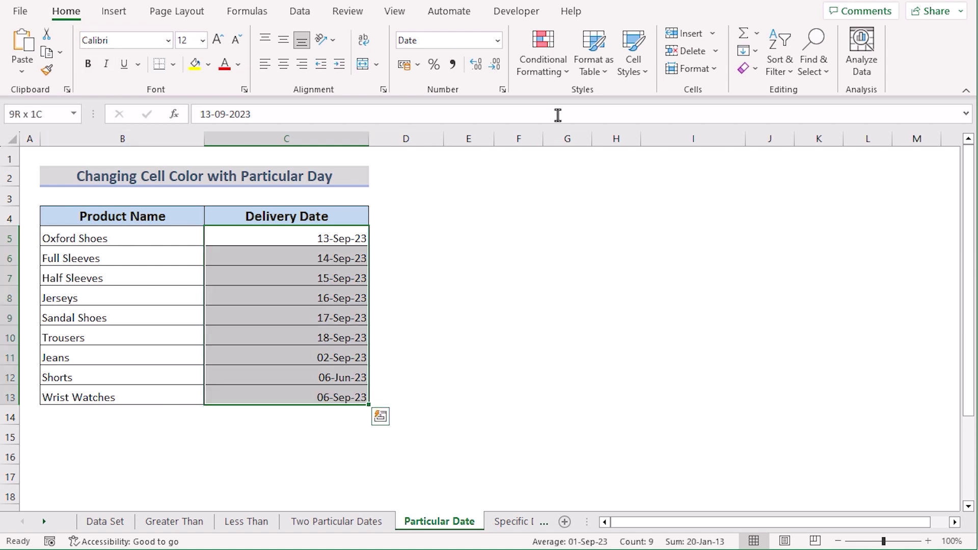
{"action": "left_click", "coordinate": [567, 73]}
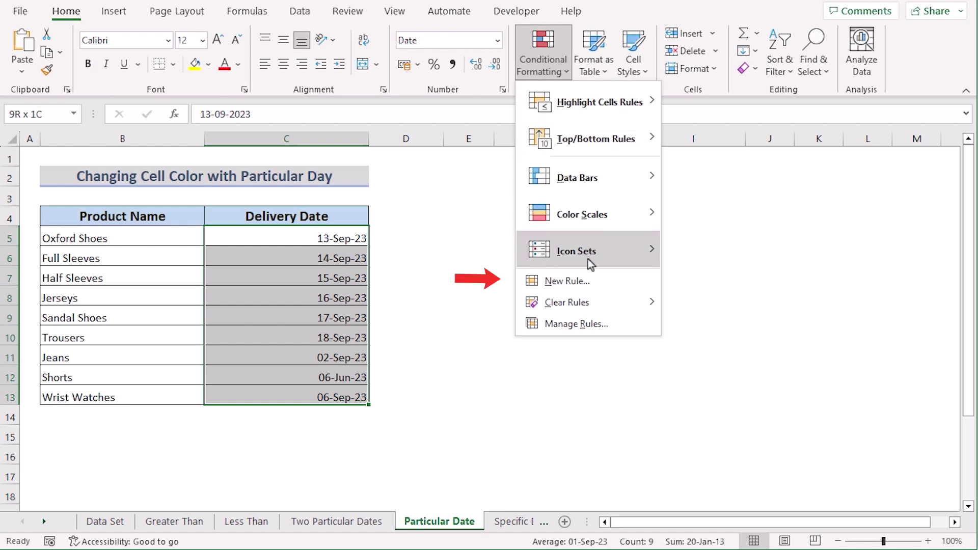
{"action": "left_click", "coordinate": [596, 277]}
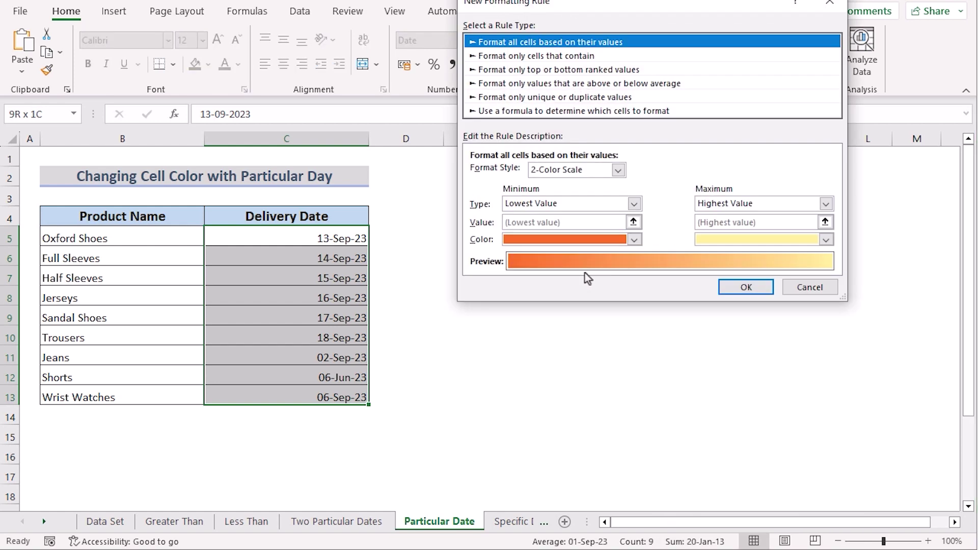
Make the rule formula-based with =WEEKDAY(C5:C13)=1 and go to its format settings
{"action": "left_click_drag", "start_coordinate": [617, 12], "coordinate": [626, 155]}
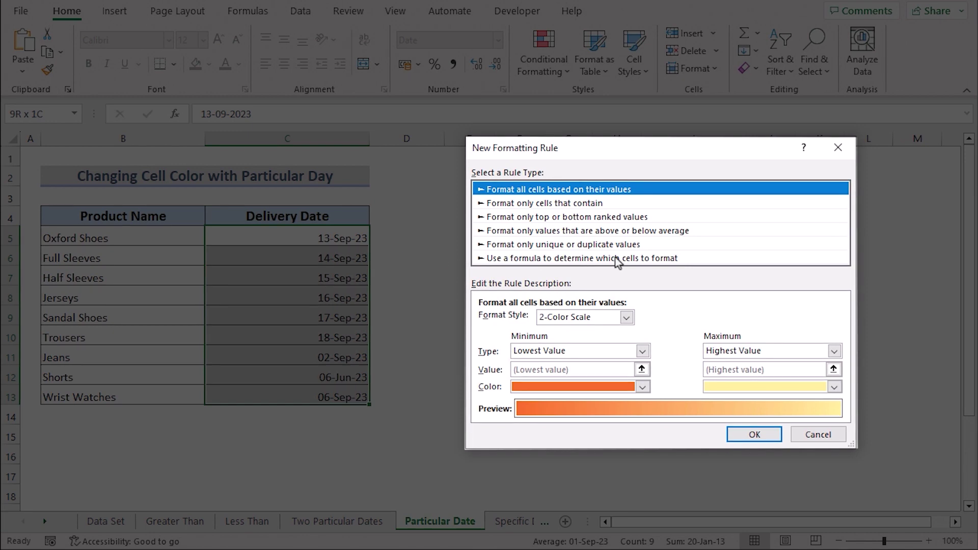
{"action": "left_click", "coordinate": [566, 258]}
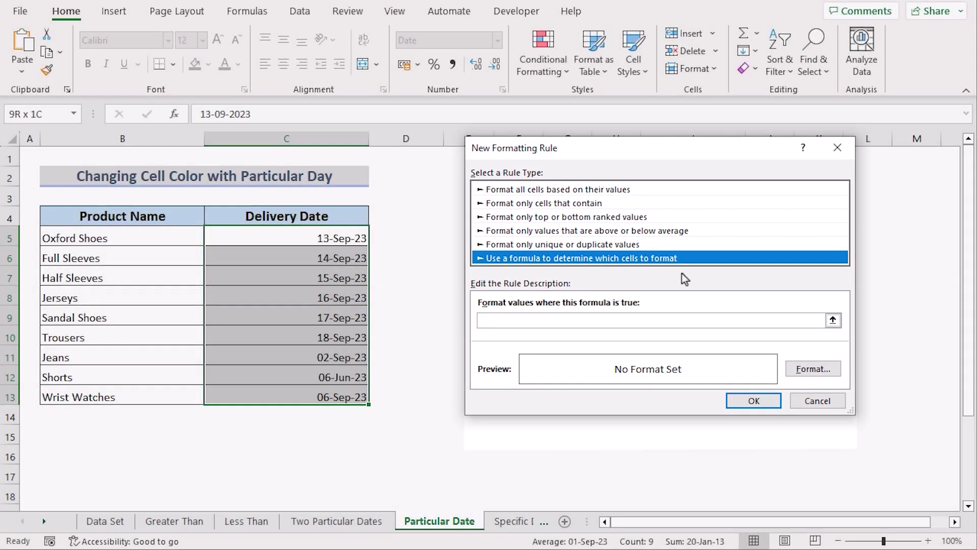
{"action": "left_click", "coordinate": [490, 320]}
{"action": "type", "text": "=WEEKDAY(C5:C13 = 1"}
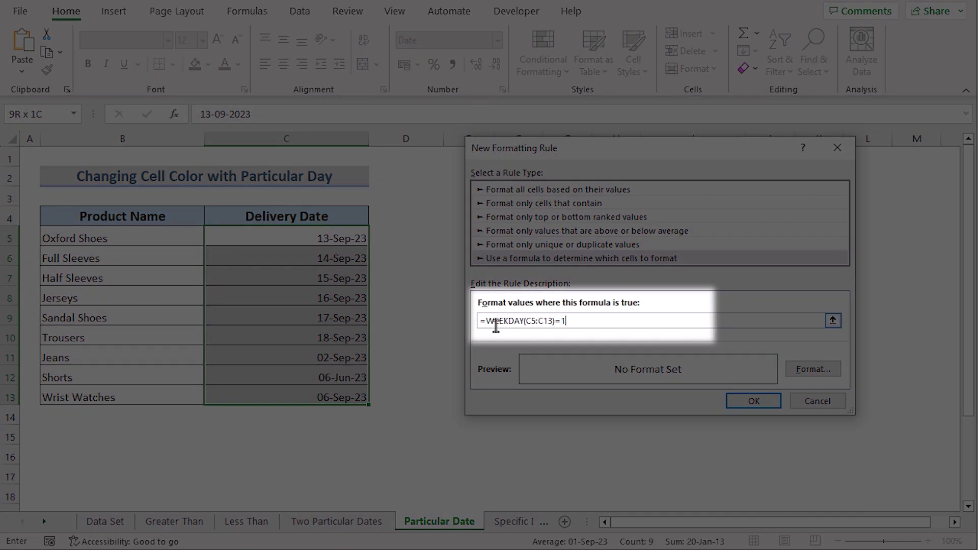
{"action": "left_click_drag", "start_coordinate": [487, 321], "coordinate": [550, 321]}
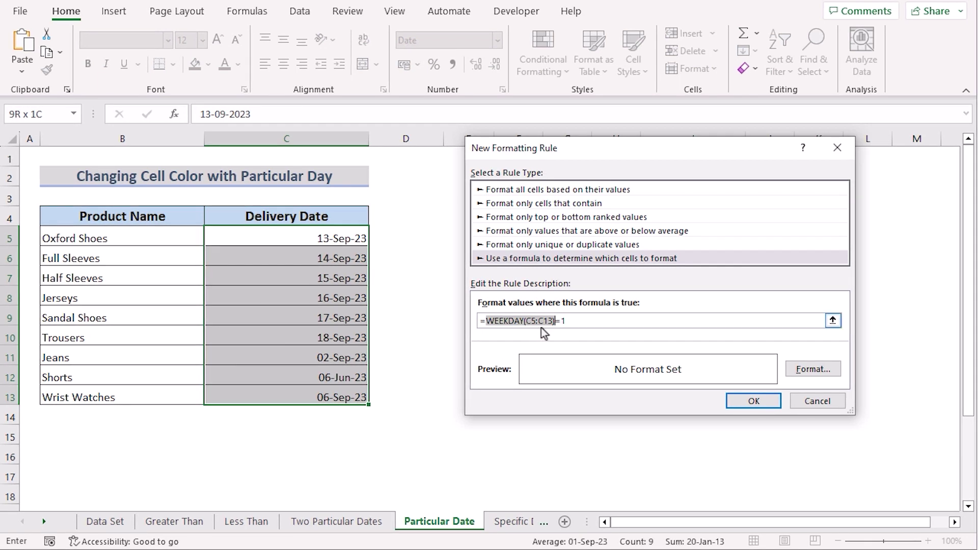
{"action": "left_click", "coordinate": [569, 321]}
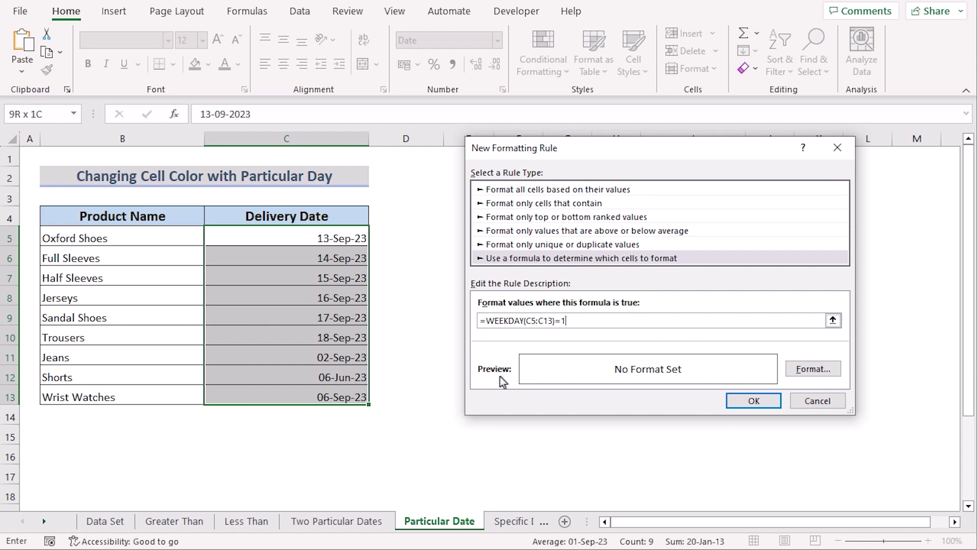
{"action": "left_click", "coordinate": [814, 370]}
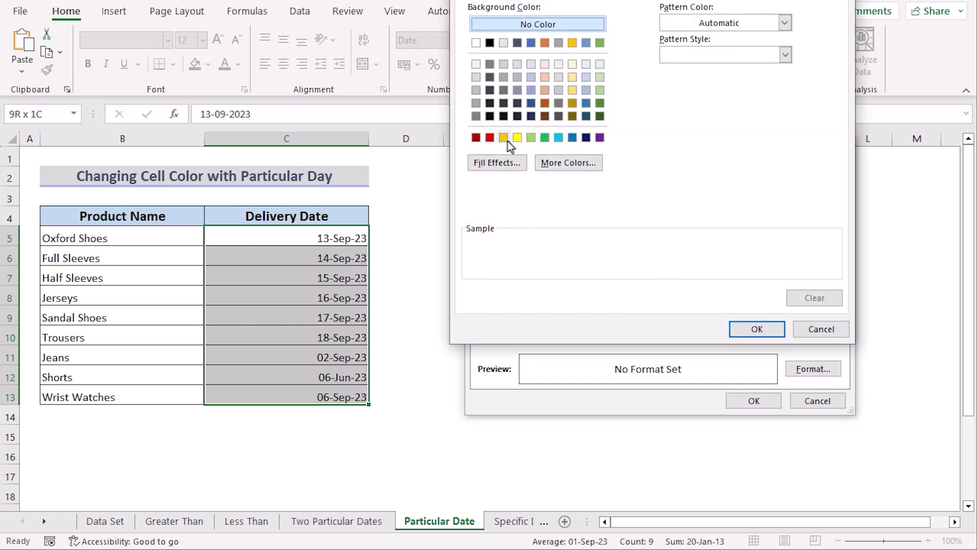
Choose an orange fill and apply the weekday rule, colouring Sunday 17-Sep-23
{"action": "left_click", "coordinate": [503, 138]}
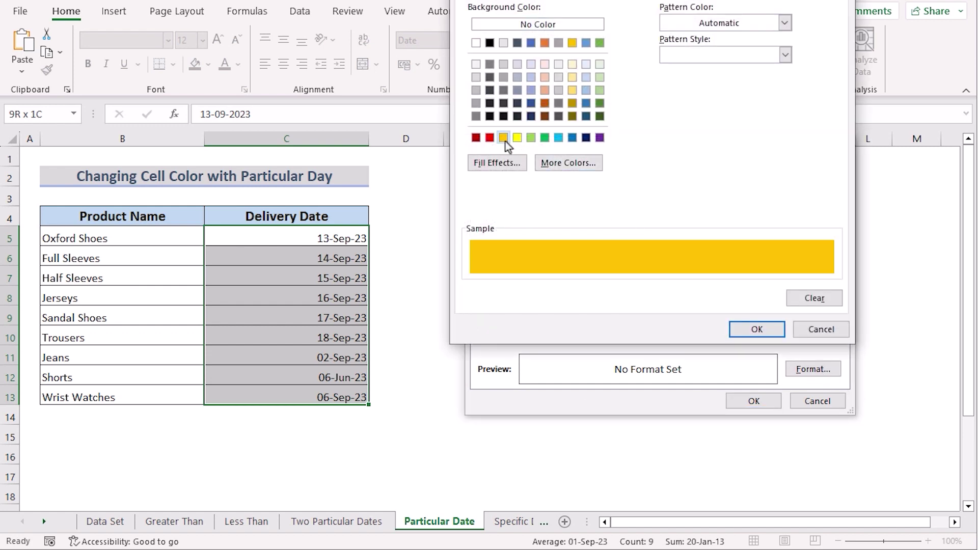
{"action": "left_click", "coordinate": [757, 329]}
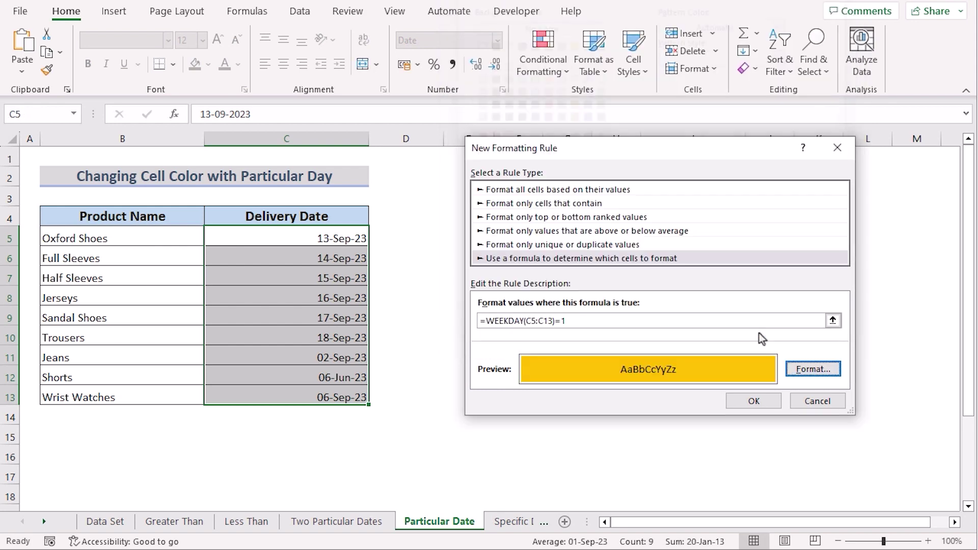
{"action": "left_click", "coordinate": [753, 401]}
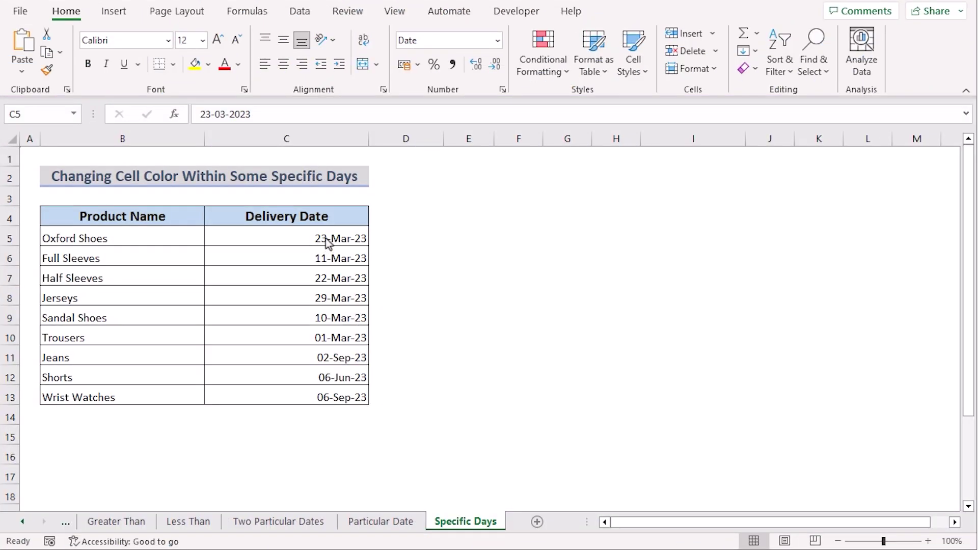
Start an A Date Occurring highlight rule for the Delivery Date cells C5:C13
{"action": "left_click", "coordinate": [302, 398], "text": "shift"}
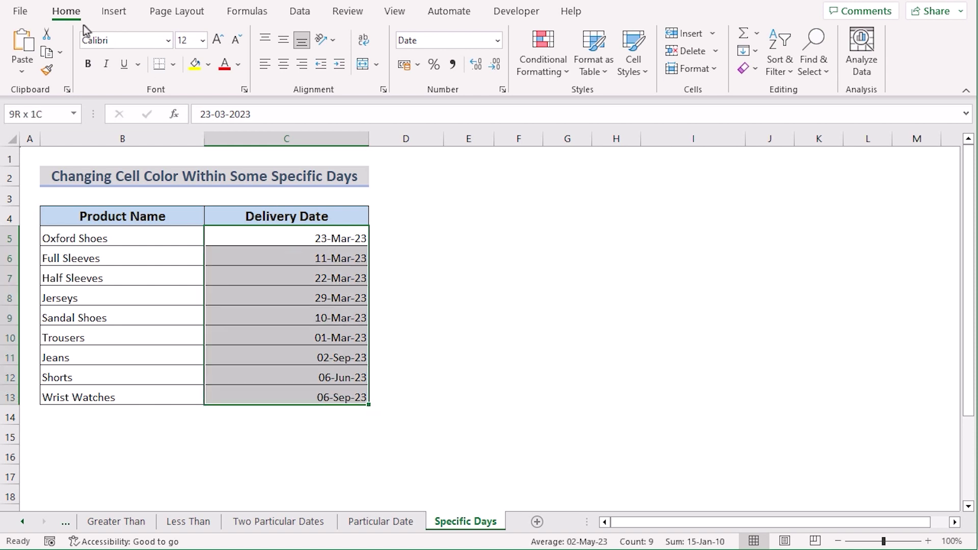
{"action": "left_click", "coordinate": [566, 78]}
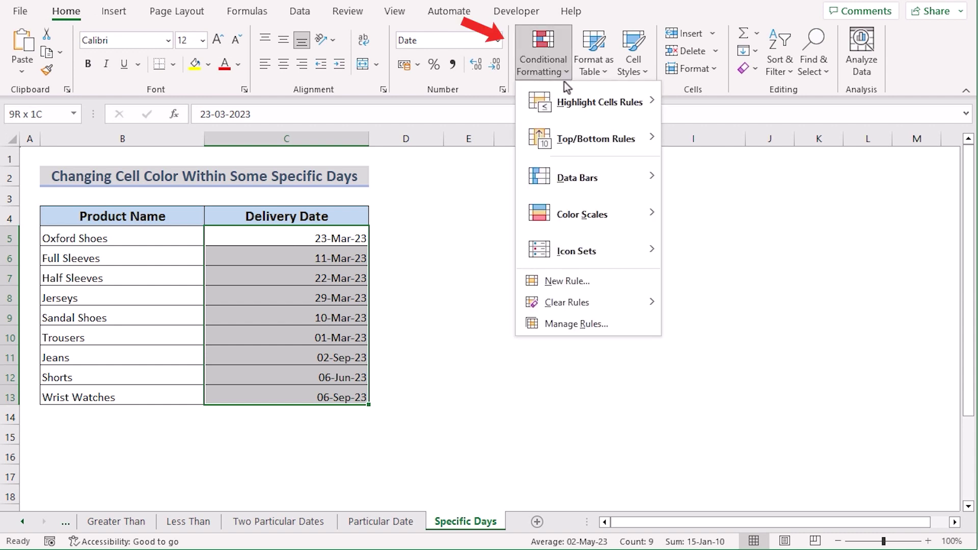
{"action": "mouse_move", "coordinate": [588, 102]}
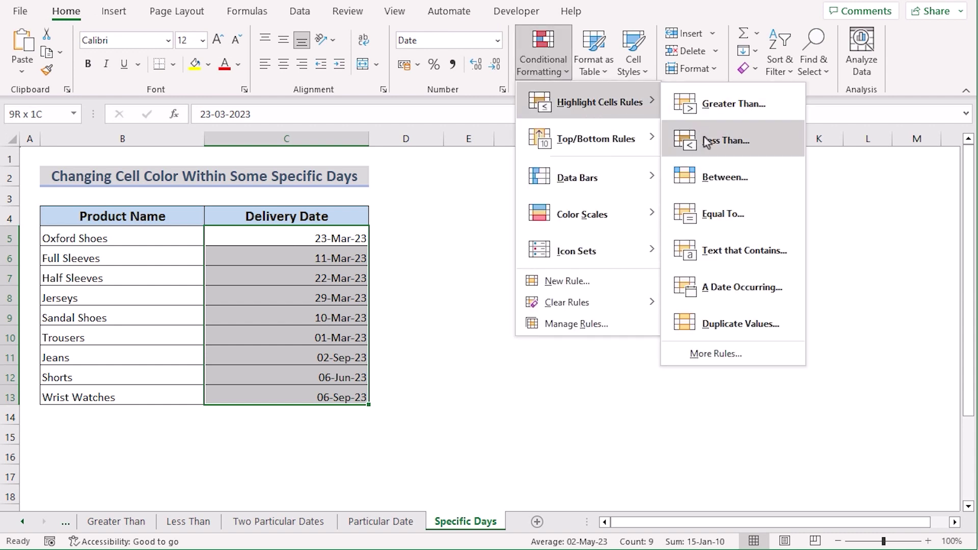
{"action": "left_click", "coordinate": [760, 293]}
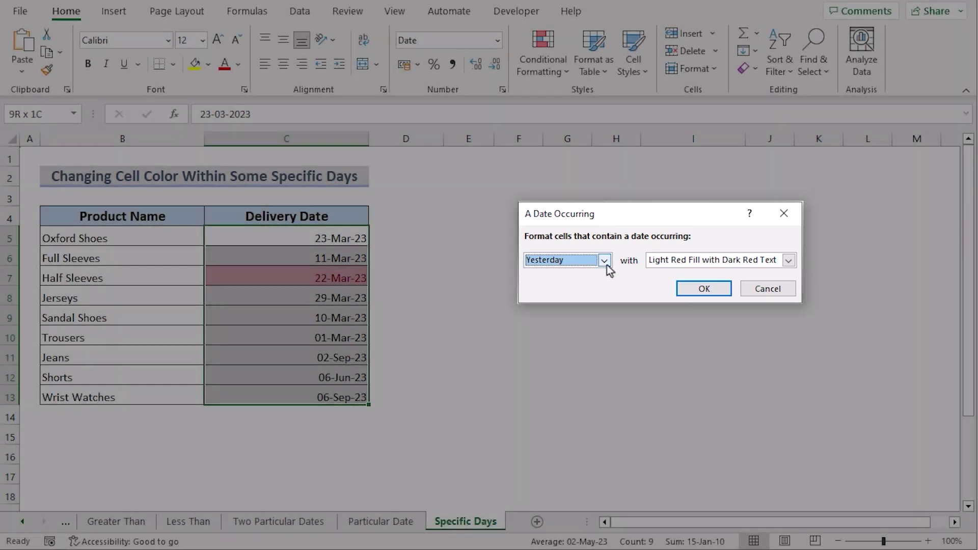
Keep Yesterday as the period so 22-Mar-23 gets light red fill with dark red text
{"action": "left_click", "coordinate": [605, 261]}
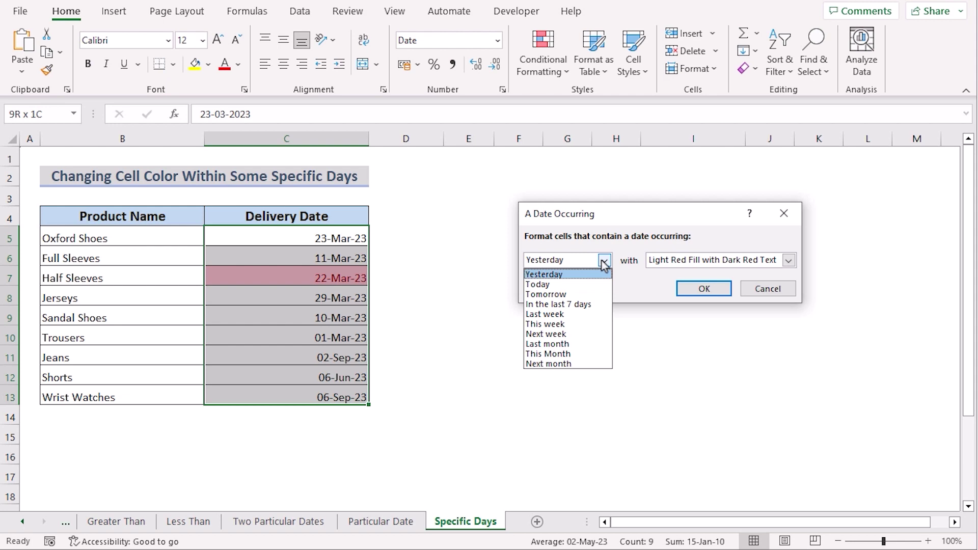
{"action": "left_click", "coordinate": [566, 274]}
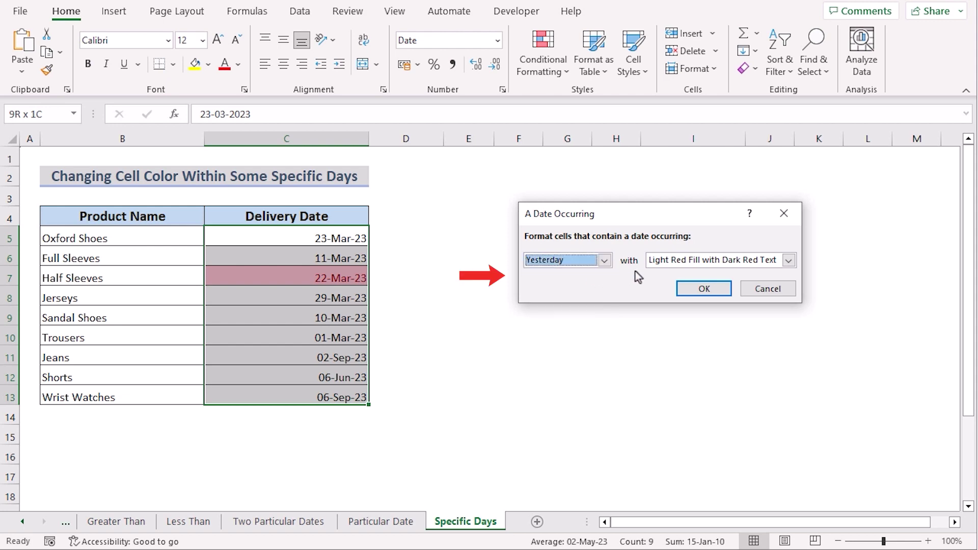
{"action": "left_click", "coordinate": [705, 288]}
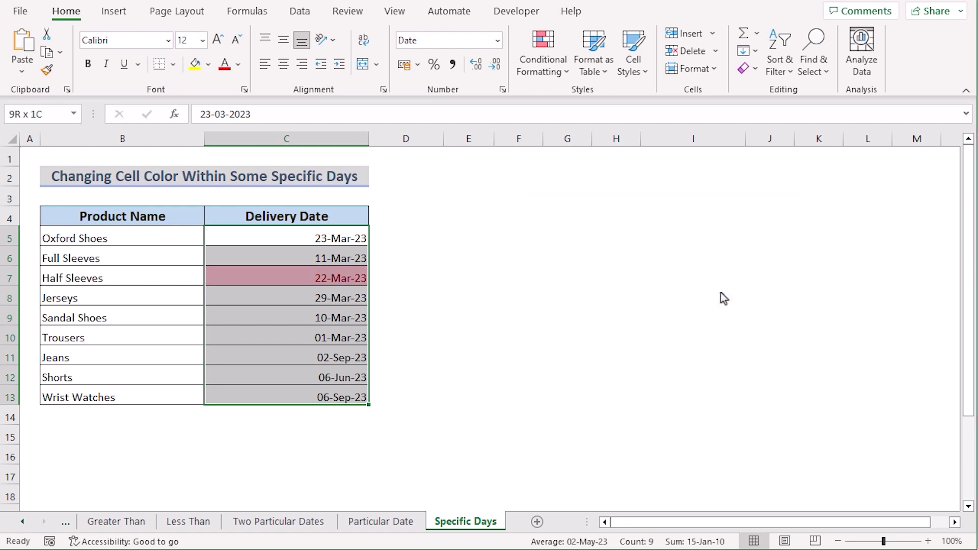